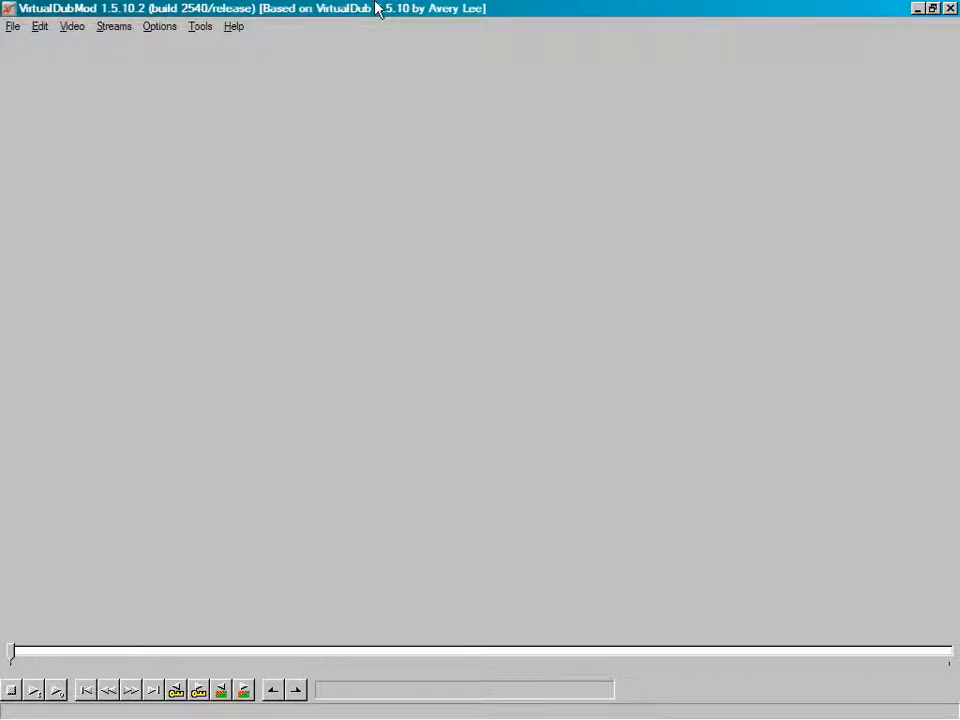
Open the image sequence starting with flyby0000.tga from the episodic folder and scrub through its frames
left_click(13, 28)
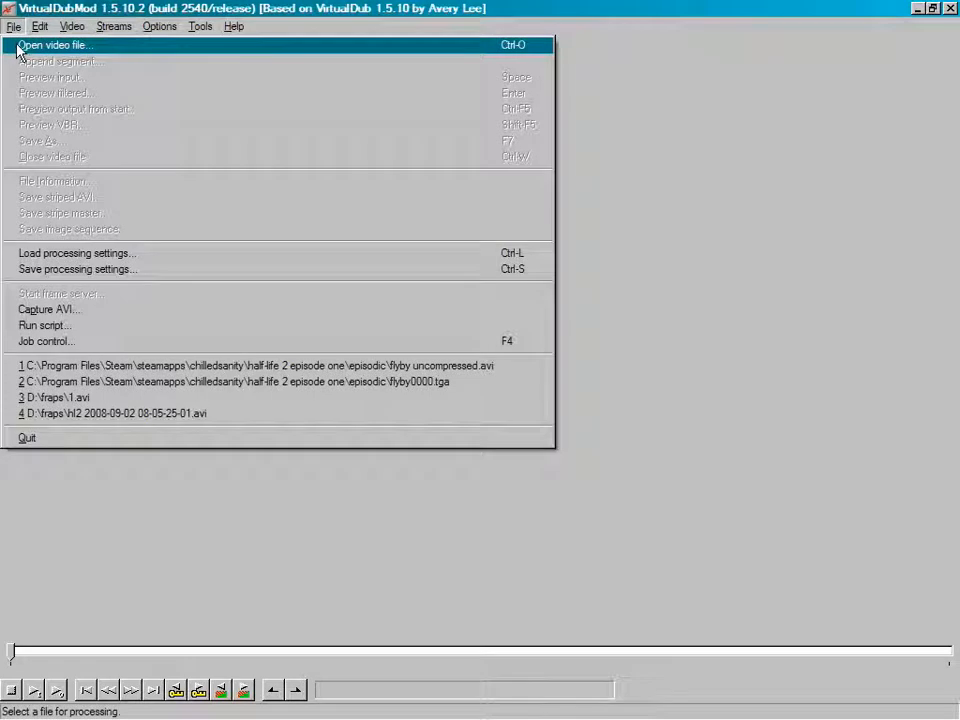
left_click(17, 45)
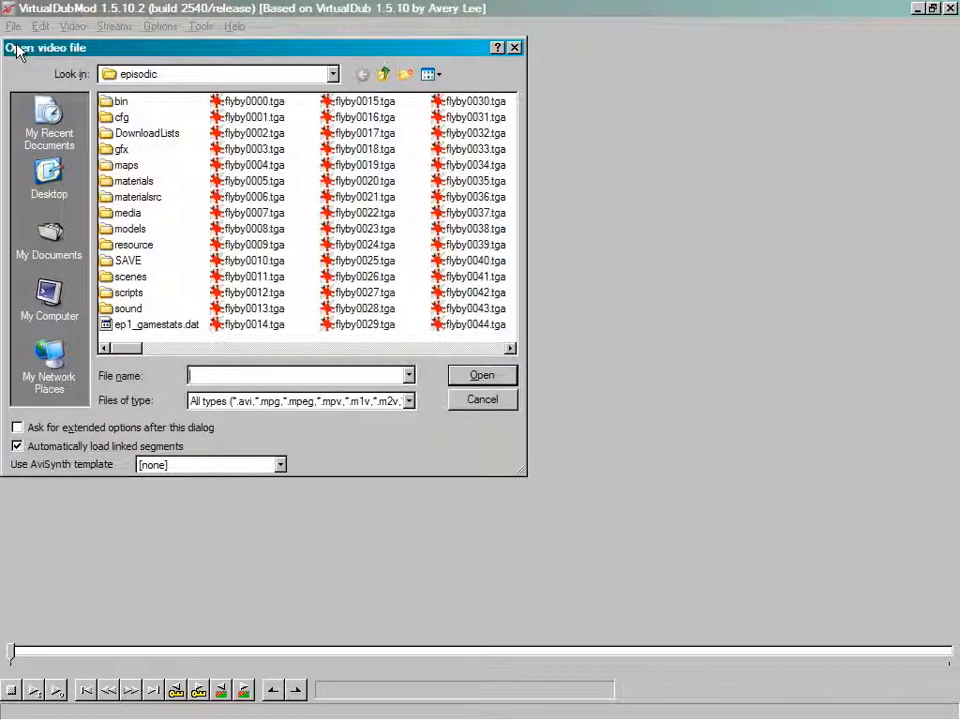
left_click(334, 76)
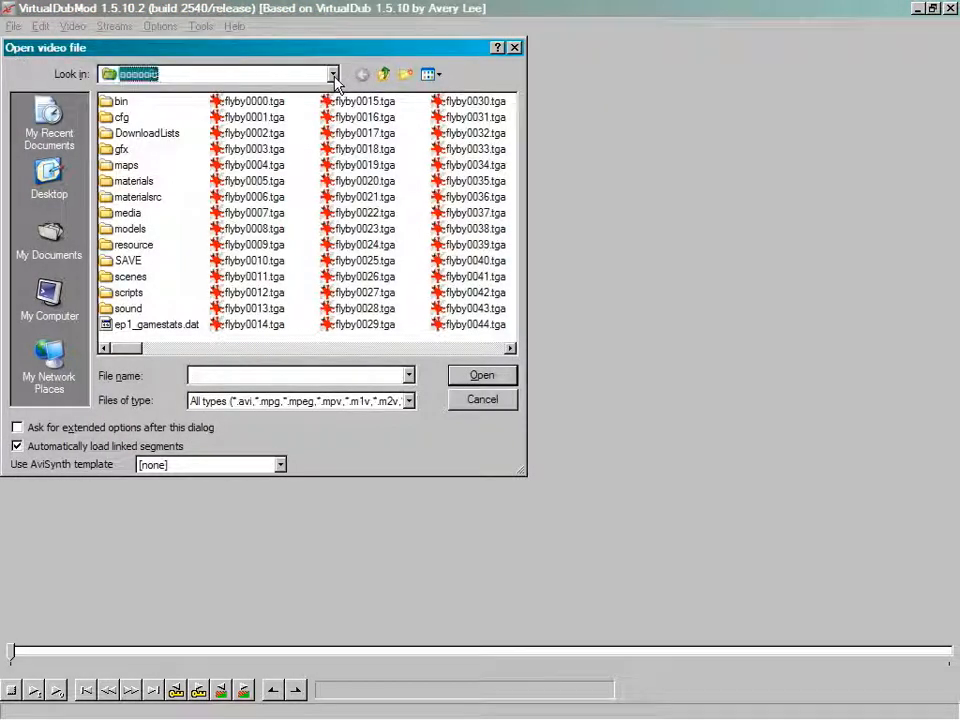
left_click(334, 76)
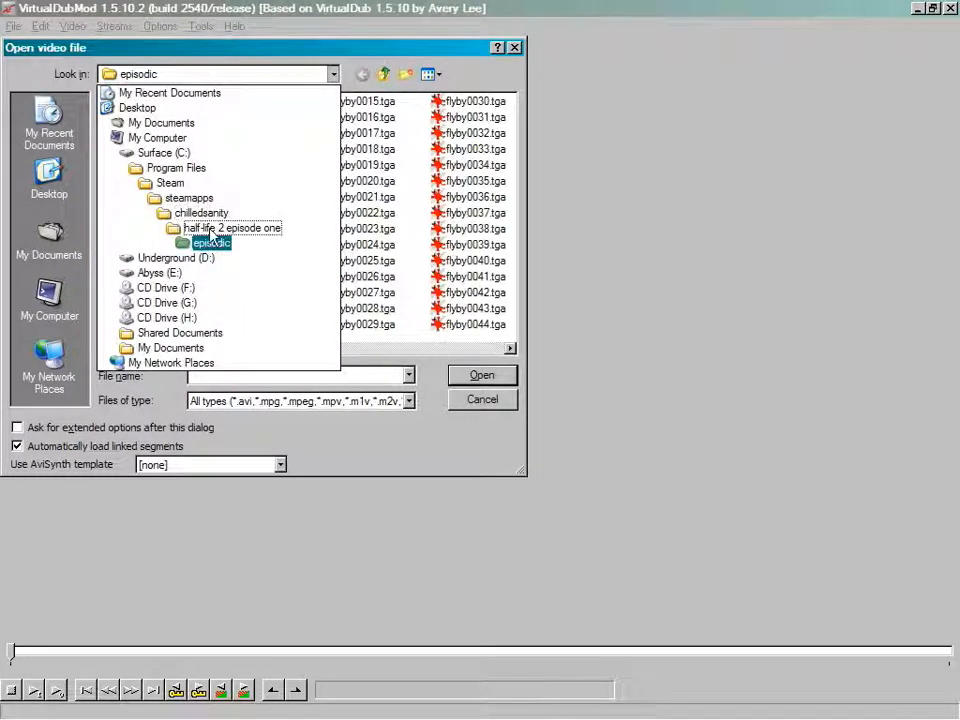
left_click(435, 368)
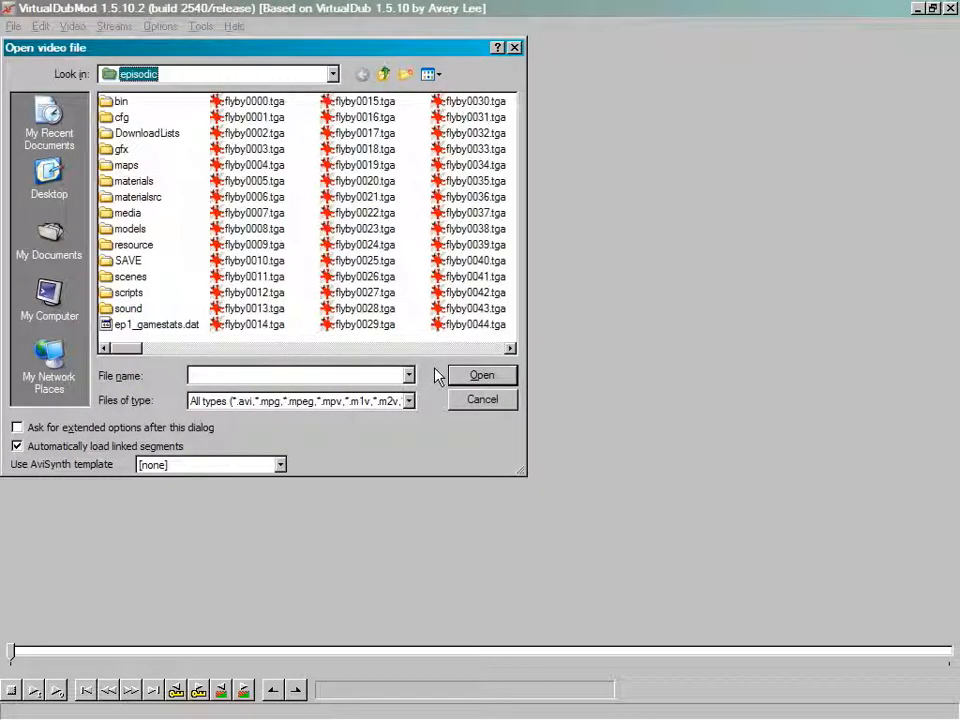
left_click_drag(517, 469, 955, 660)
left_click_drag(315, 537, 320, 456)
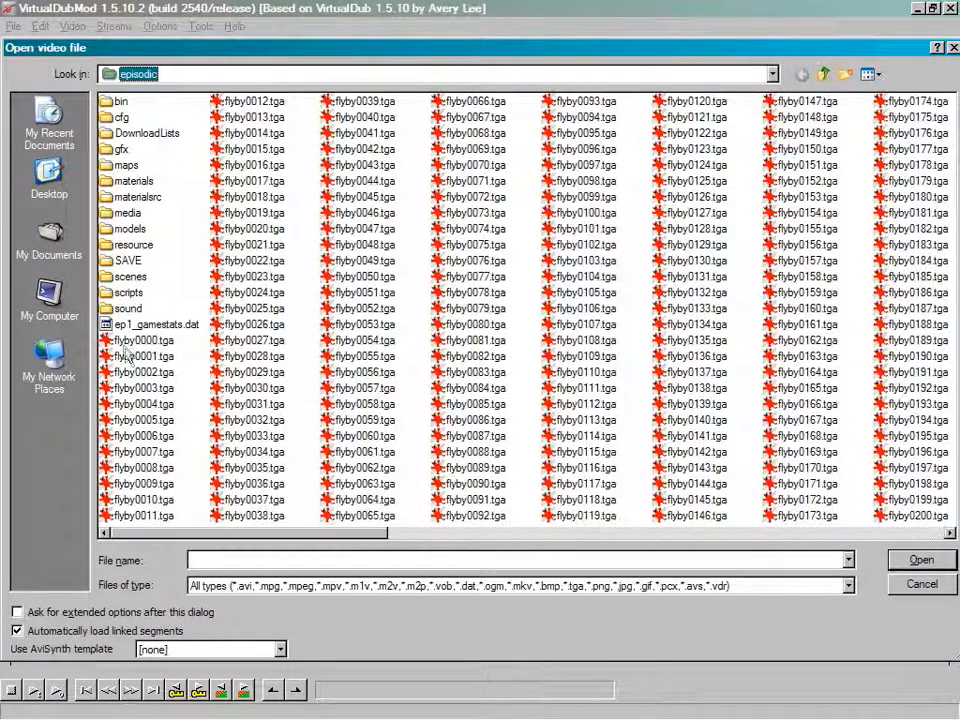
left_click(143, 340)
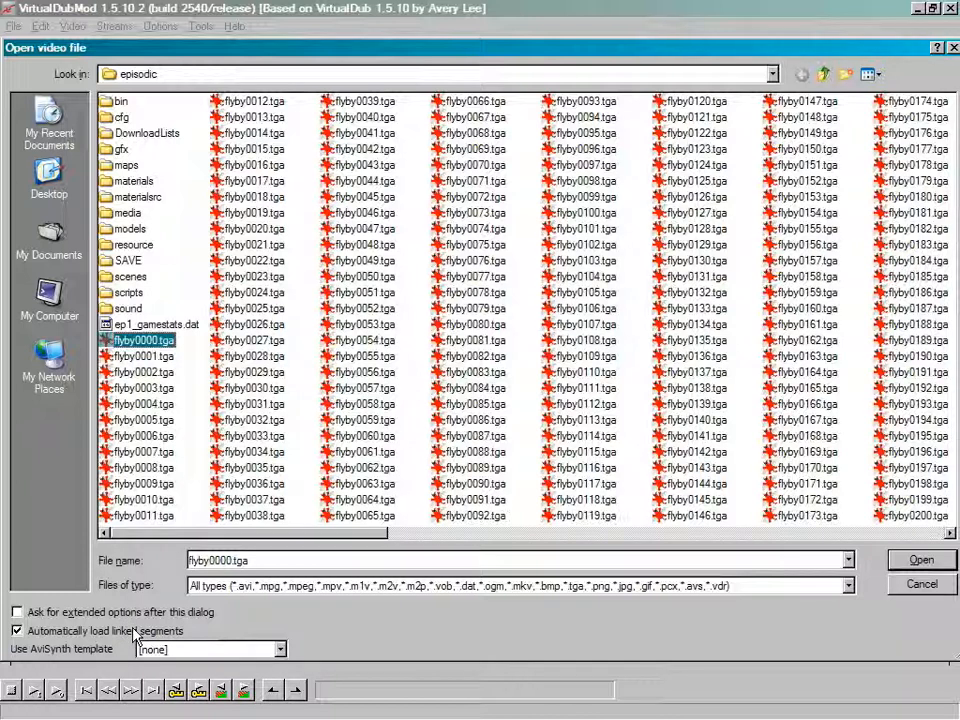
left_click(922, 560)
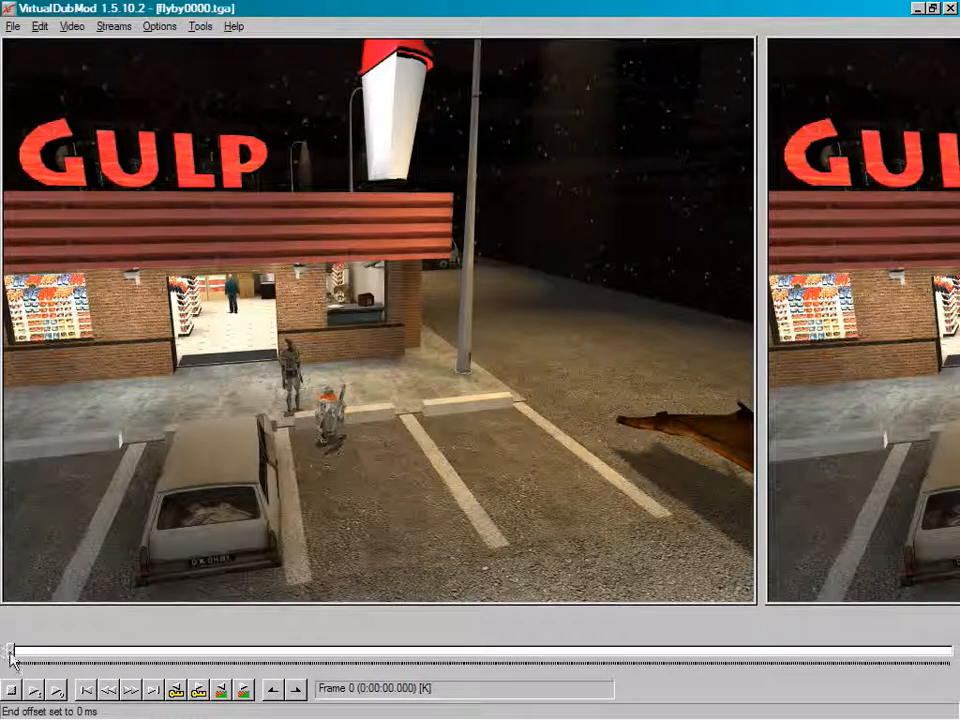
left_click_drag(12, 657, 429, 649)
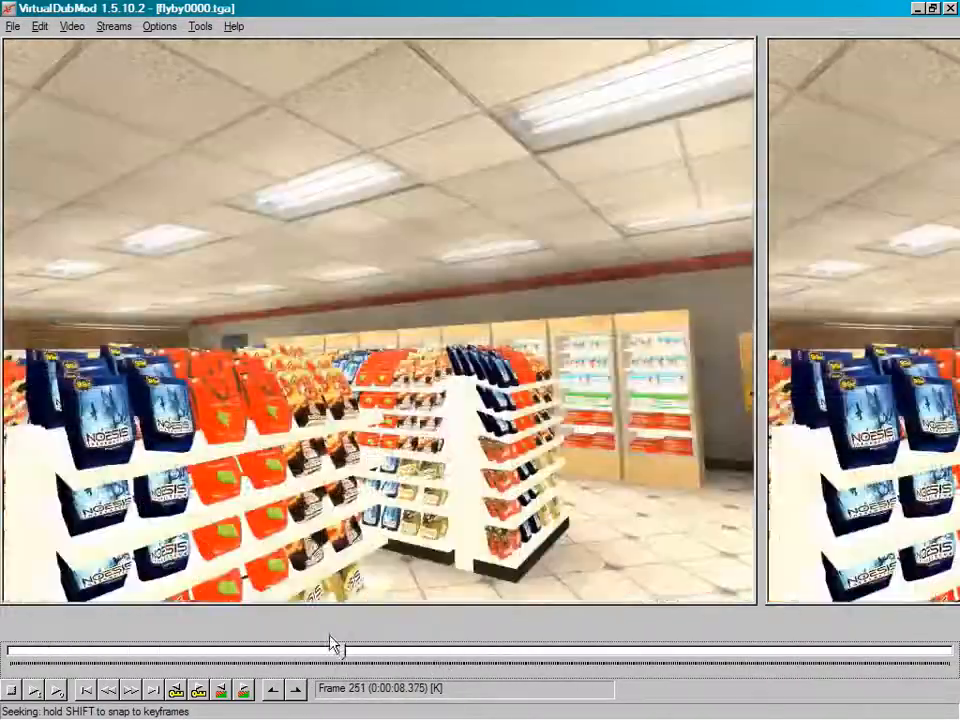
left_click_drag(168, 652, 52, 658)
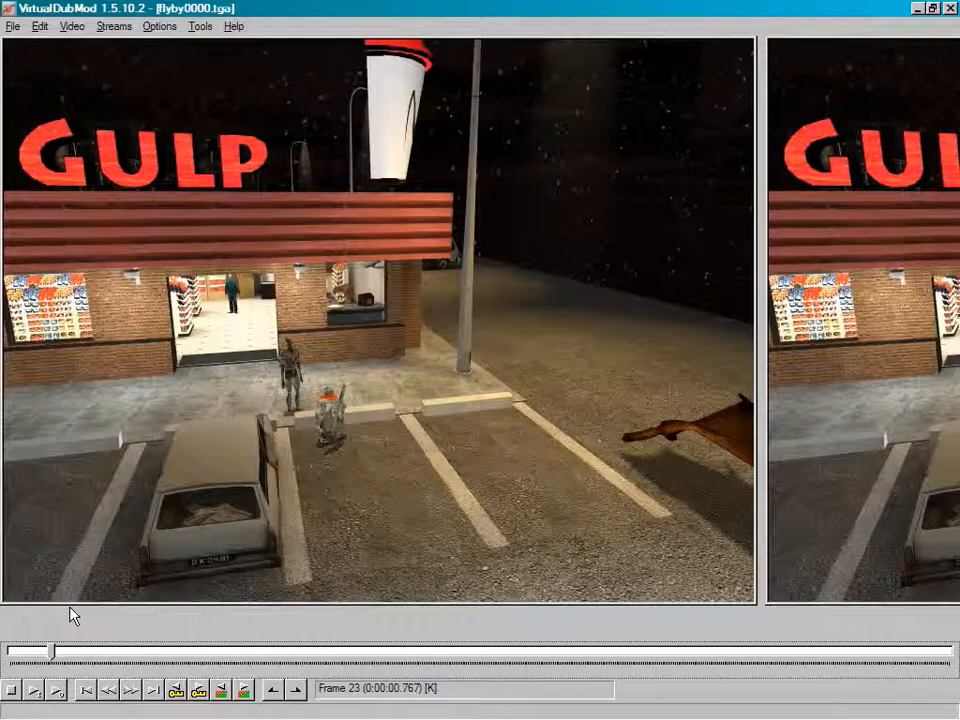
Add flyby.wav from the episodic folder to the stream list as the video's audio
left_click(113, 26)
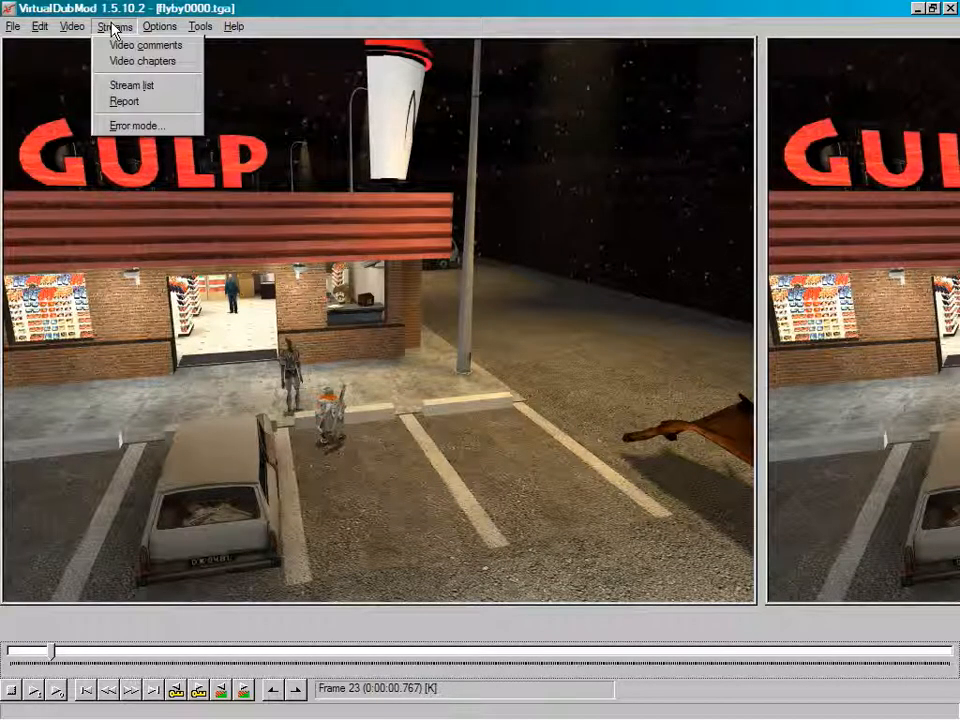
left_click(121, 90)
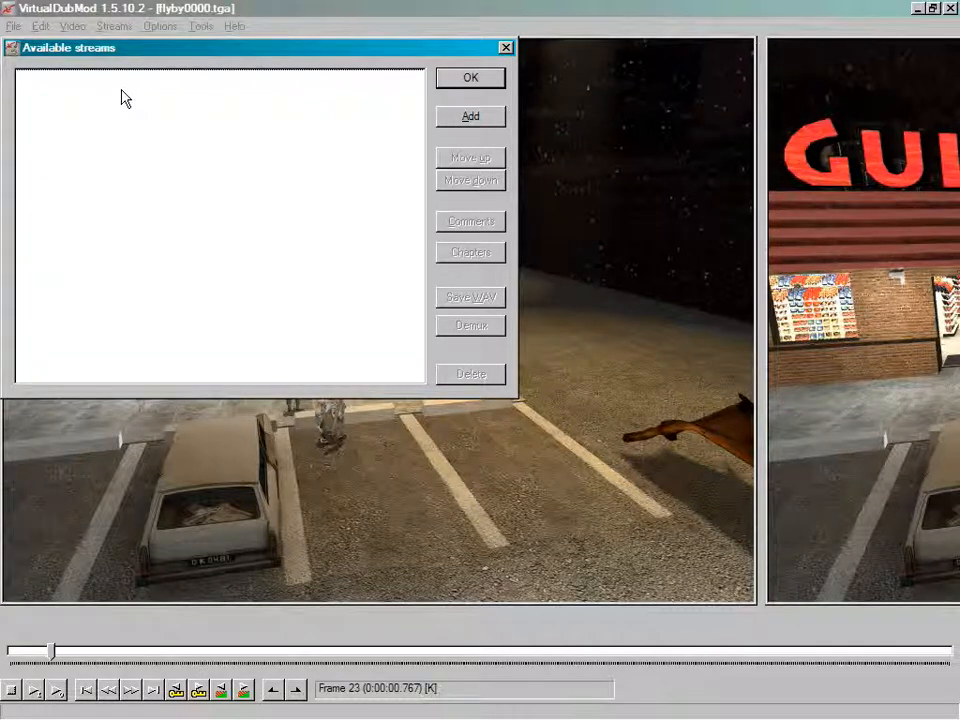
left_click(470, 117)
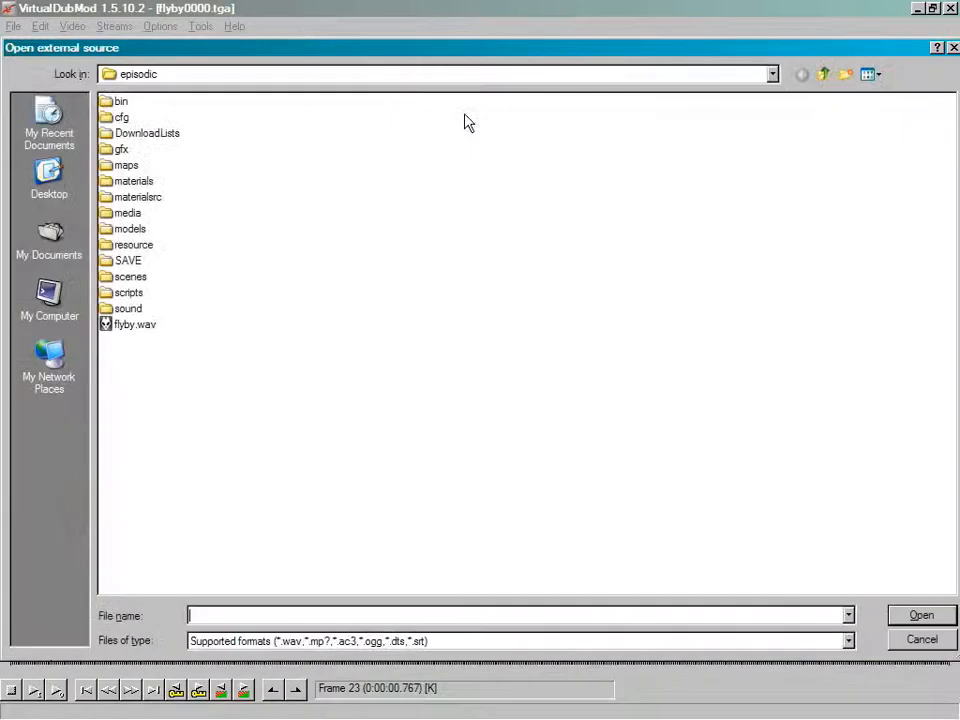
left_click(140, 333)
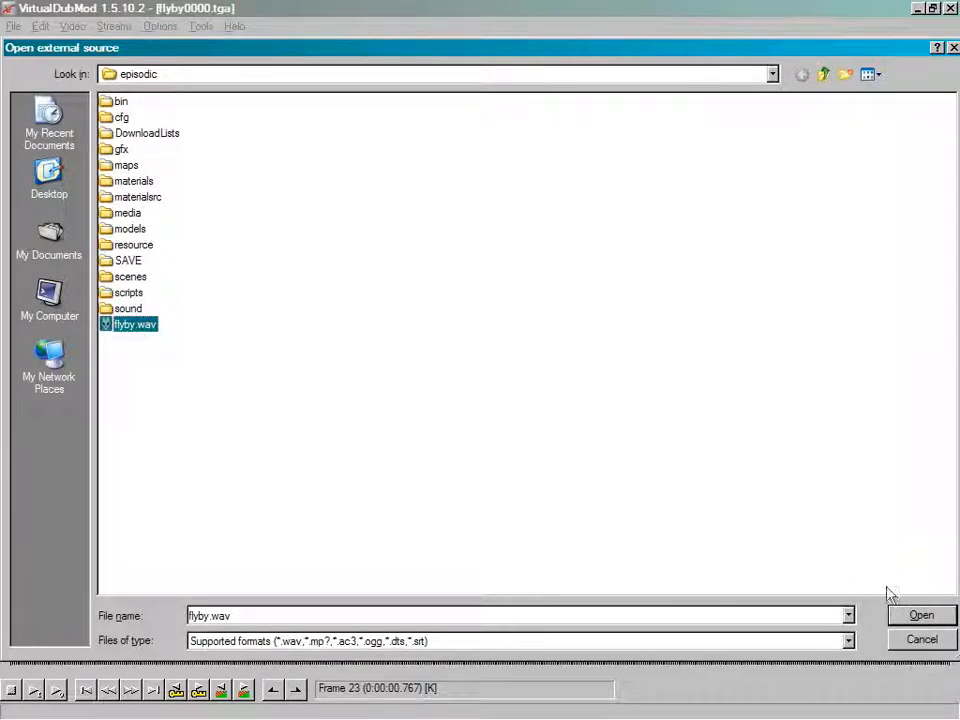
left_click(931, 618)
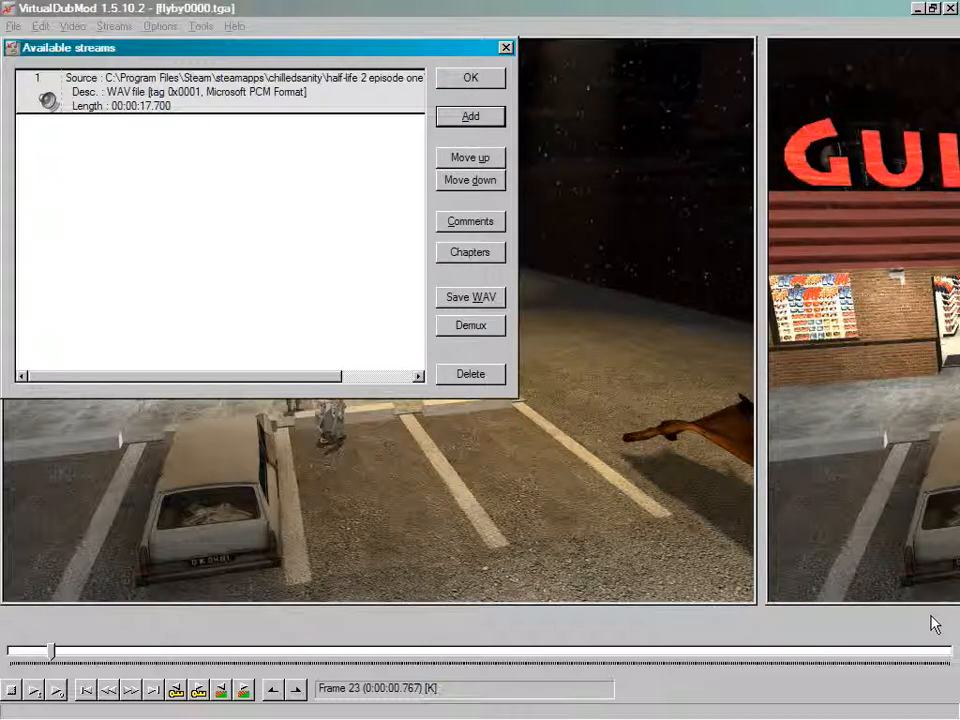
left_click(494, 79)
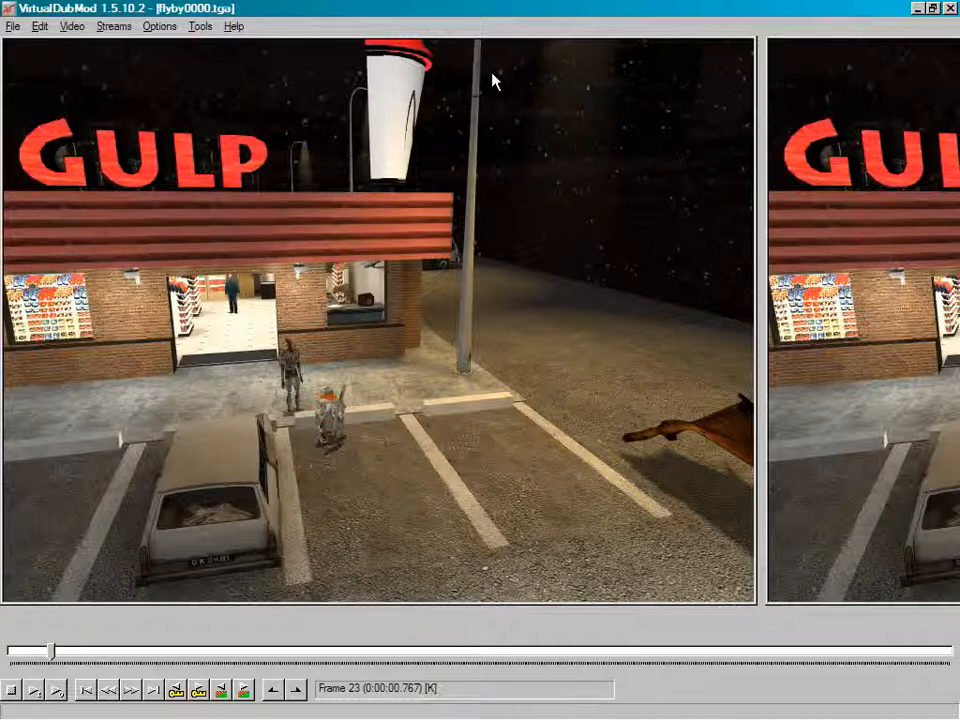
Change the video's source frame rate to 30 frames per second
left_click(78, 27)
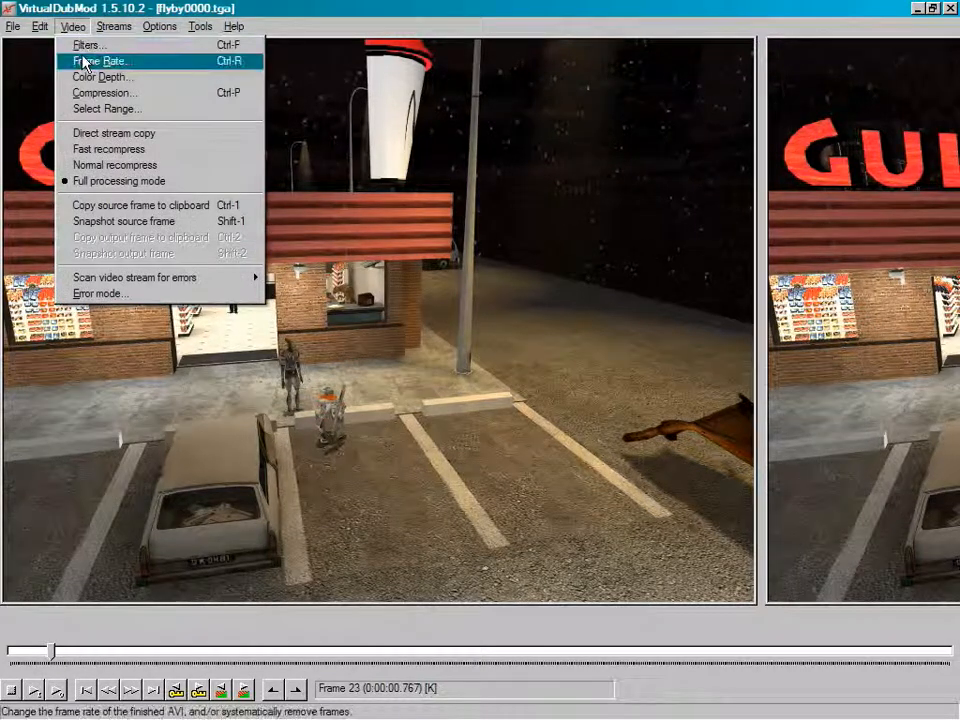
left_click(85, 62)
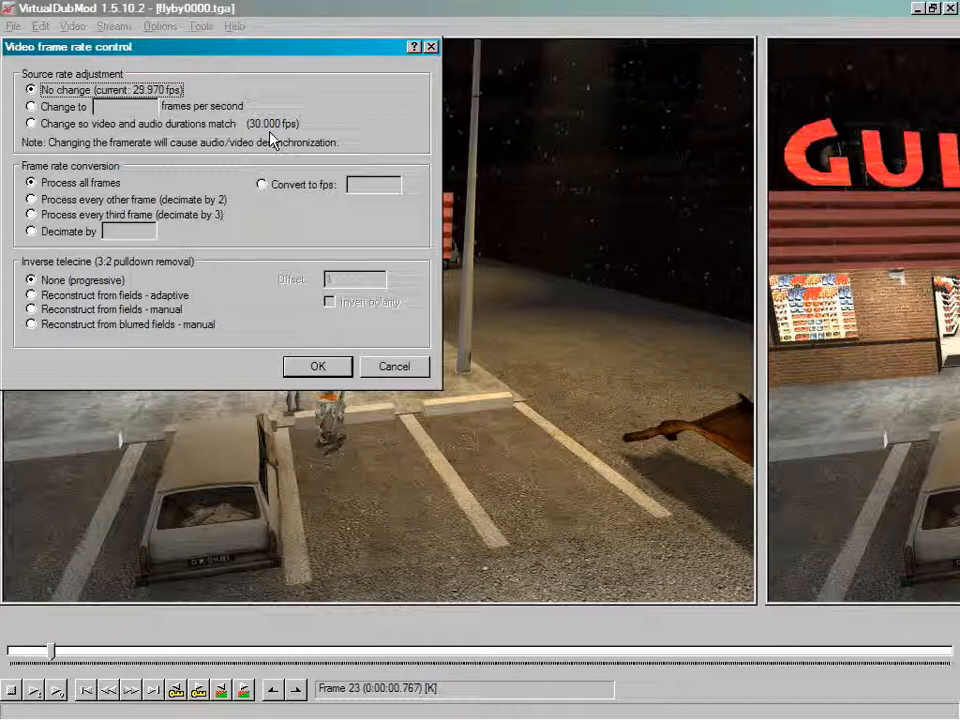
left_click(66, 106)
left_click(128, 106)
type("30")
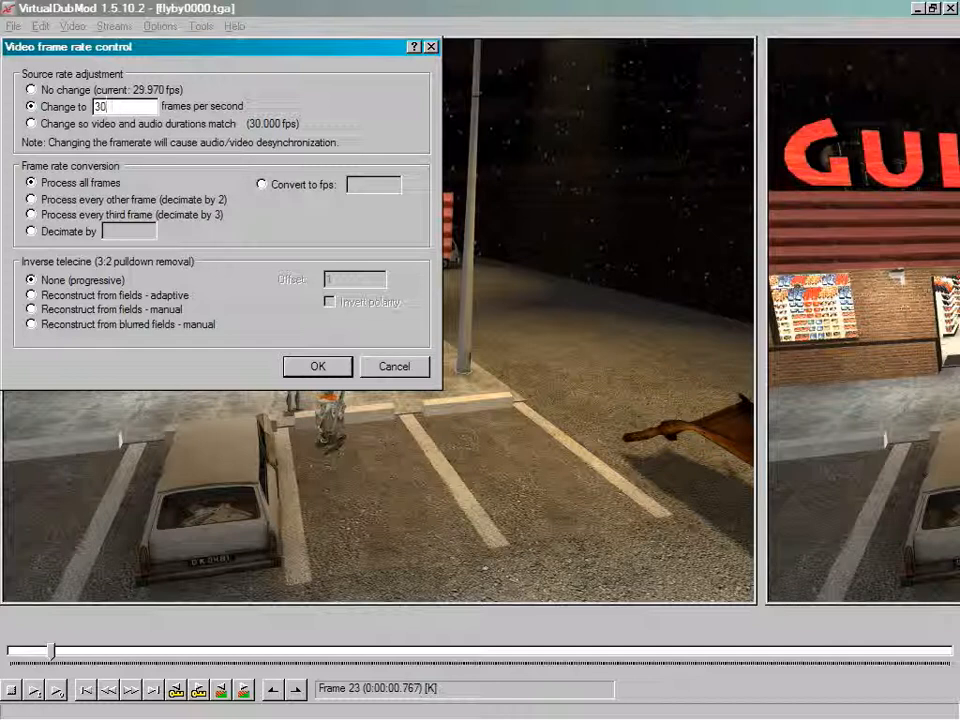
left_click(322, 367)
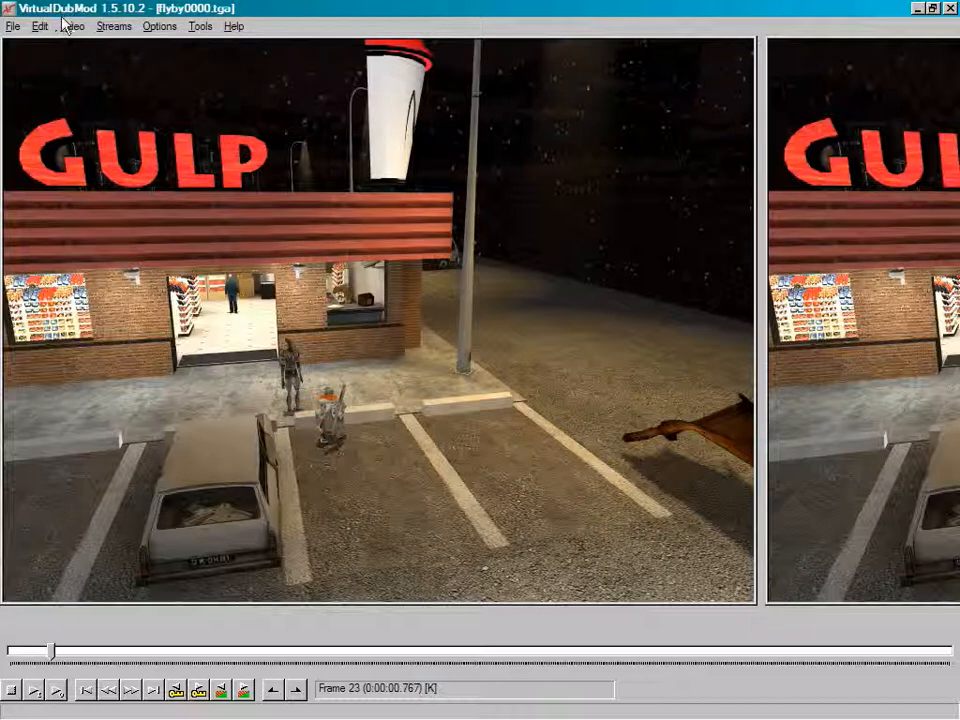
Save the video as an uncompressed RGB AVI named "flyby uncompressed" in the episodic folder, using Full processing mode
left_click(12, 27)
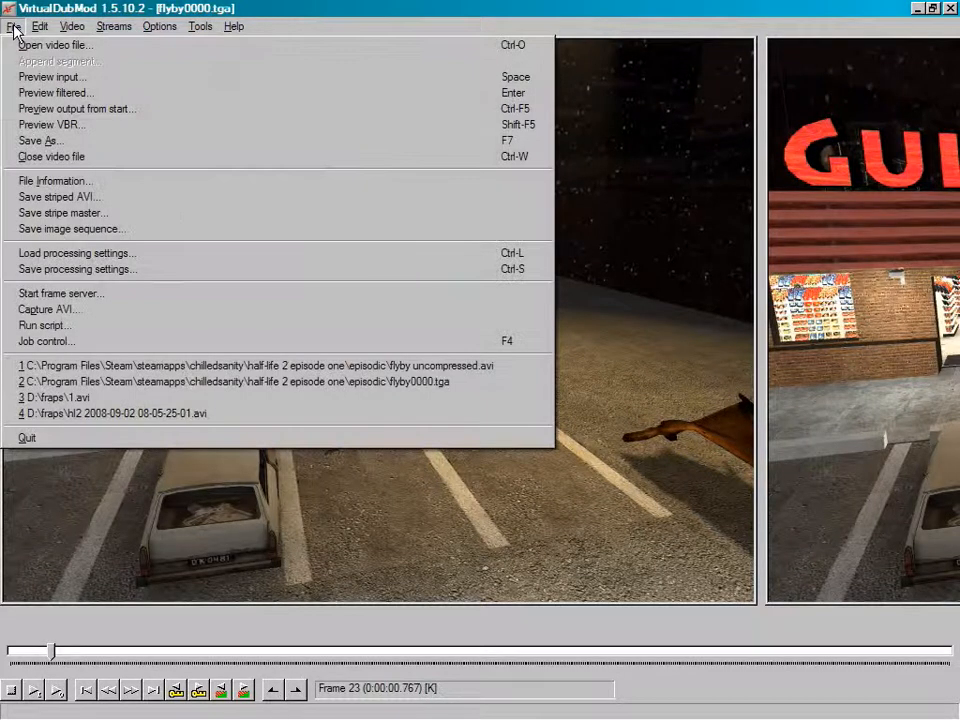
left_click(58, 140)
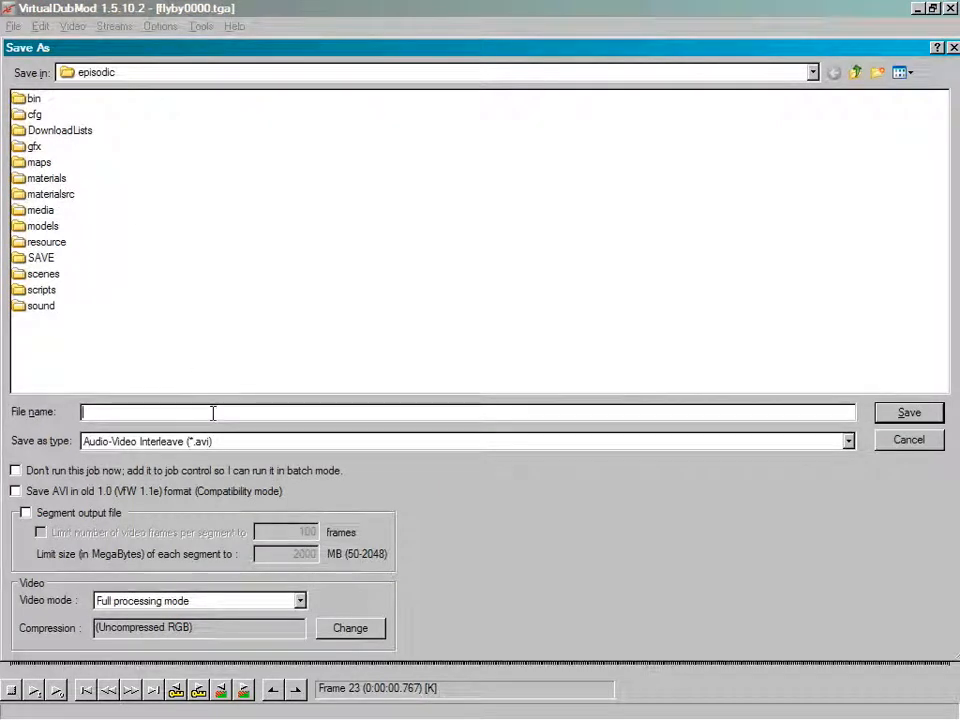
type("flyby ")
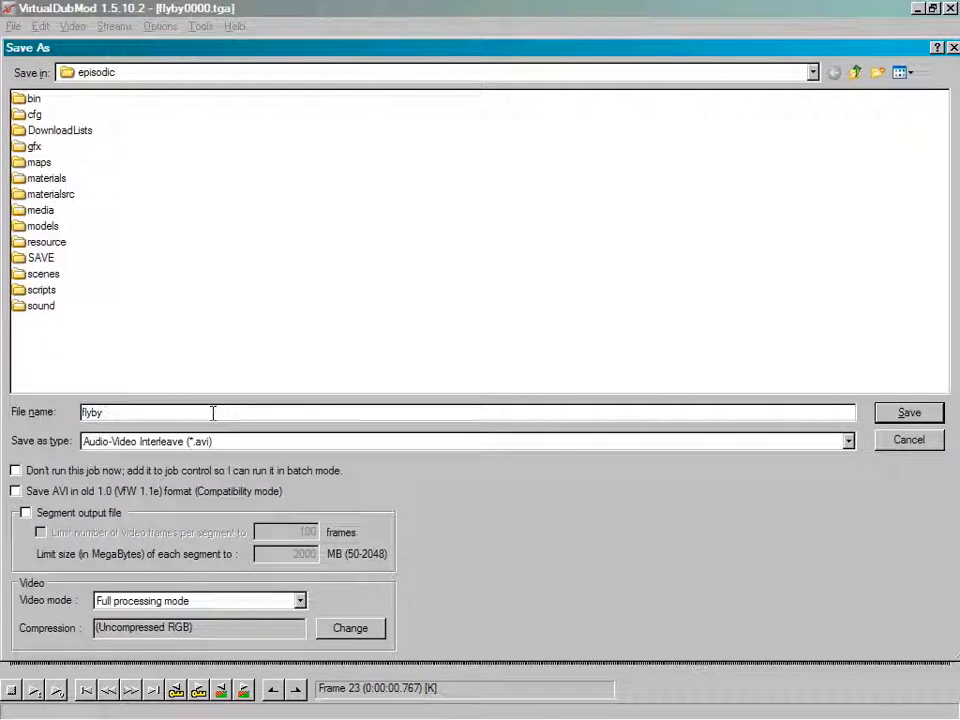
type("uncompressed")
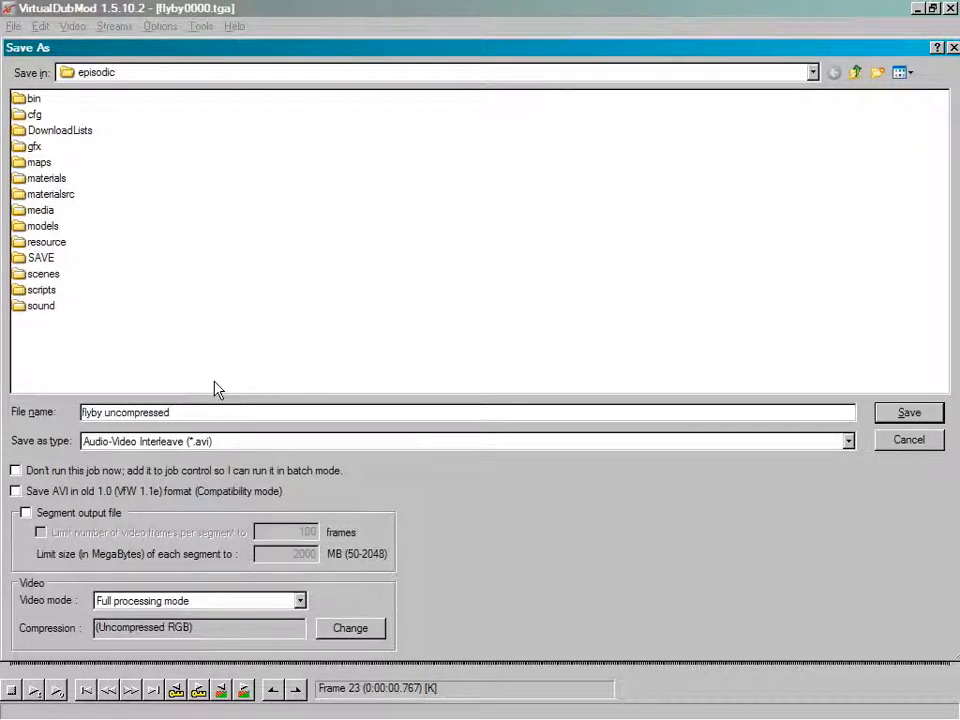
left_click(302, 602)
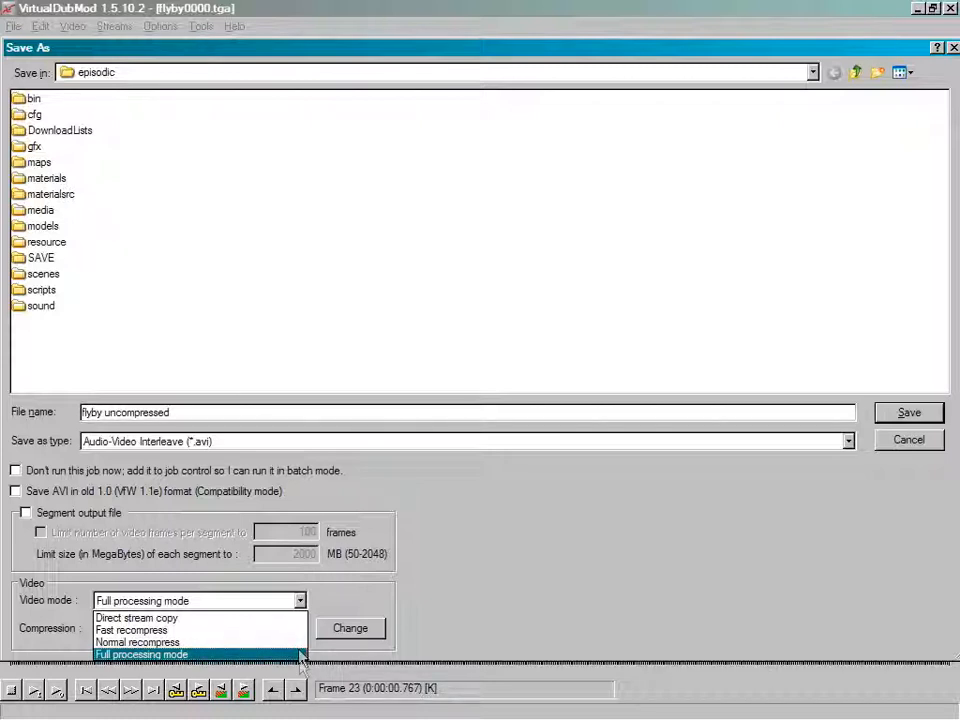
left_click(337, 592)
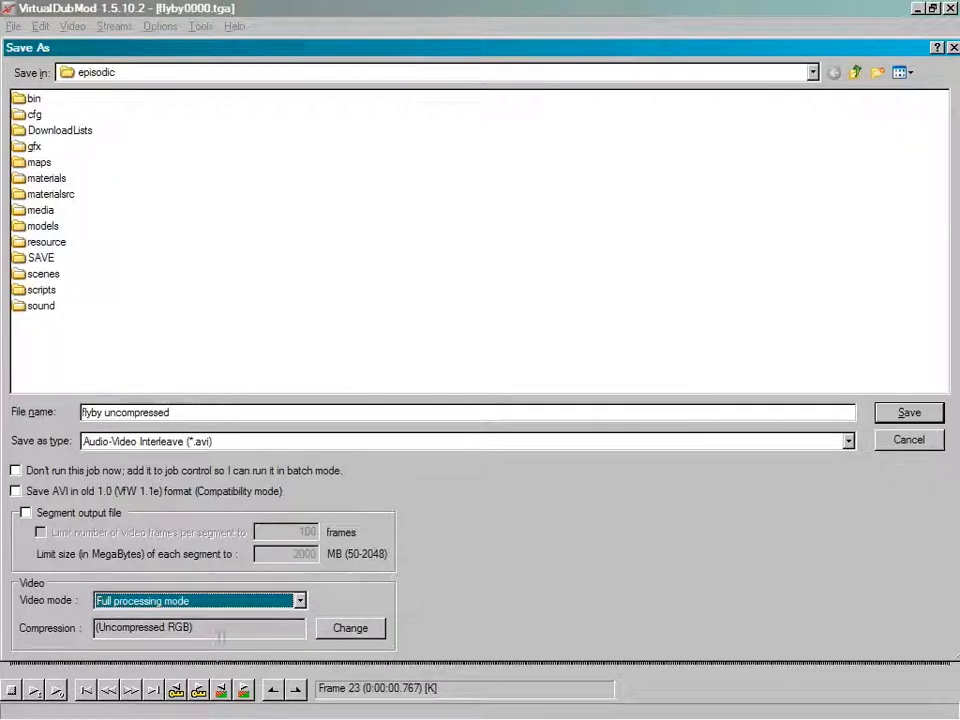
left_click(905, 413)
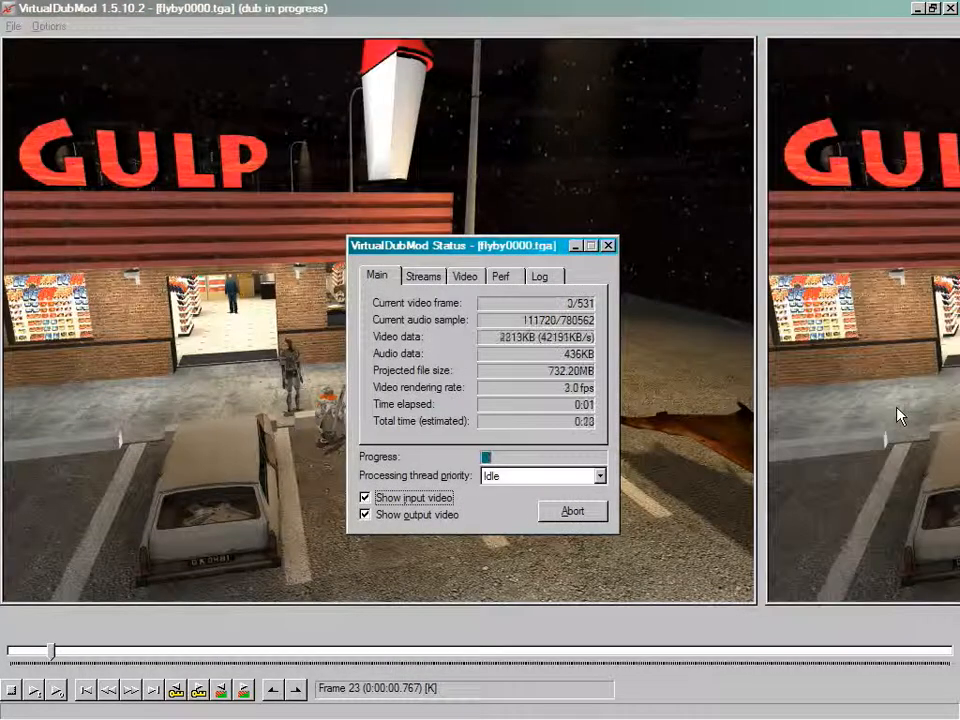
Turn off the input and output video display for the running export and check the processing thread priority choices
left_click(390, 497)
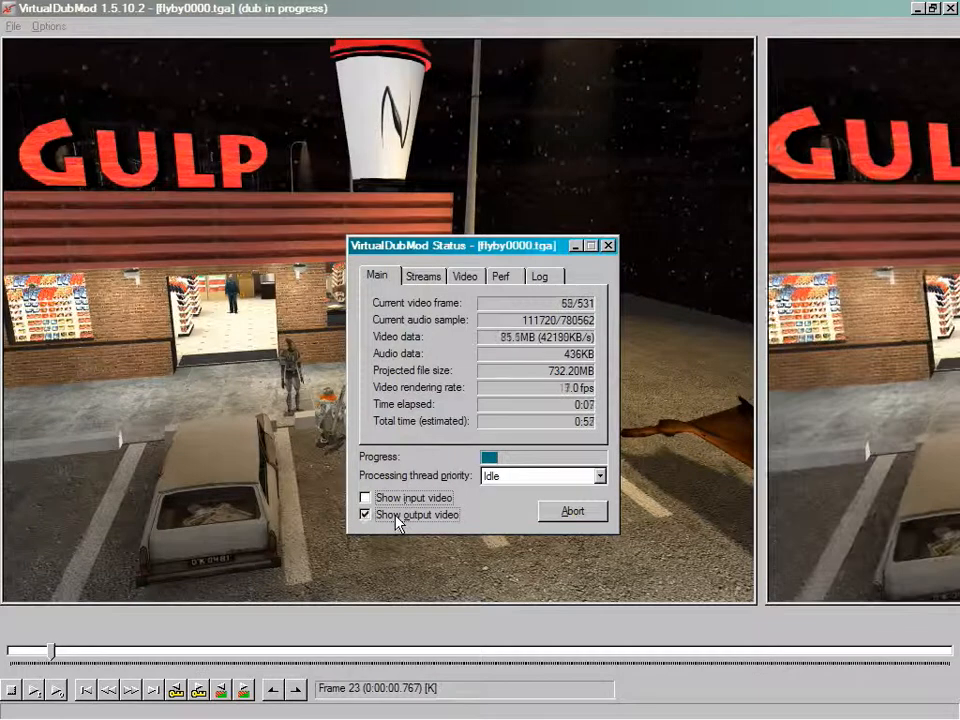
left_click(366, 514)
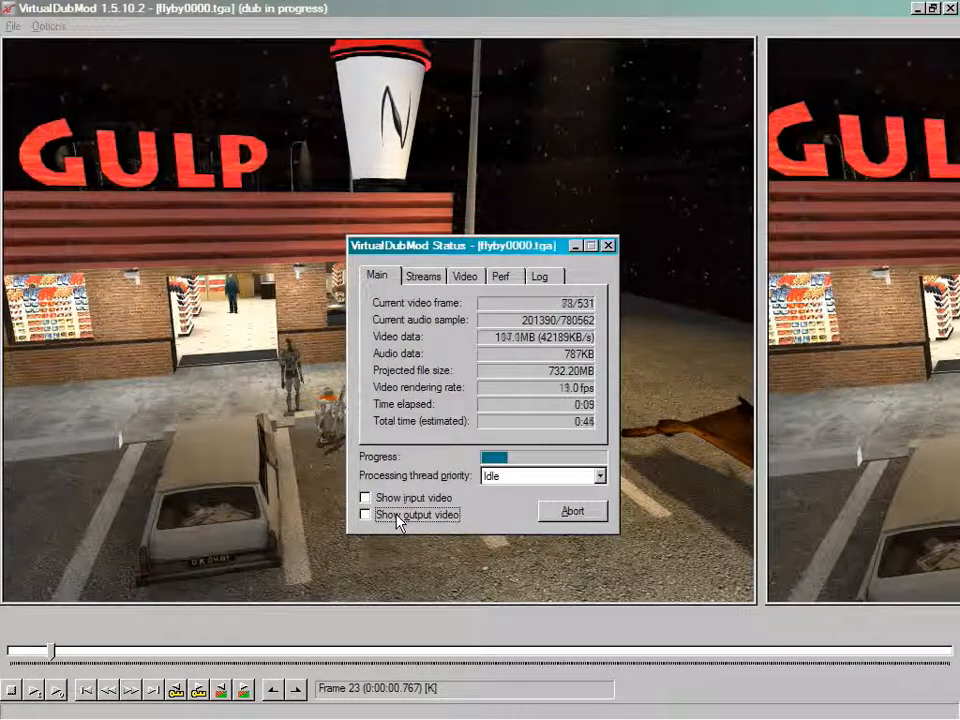
left_click(602, 477)
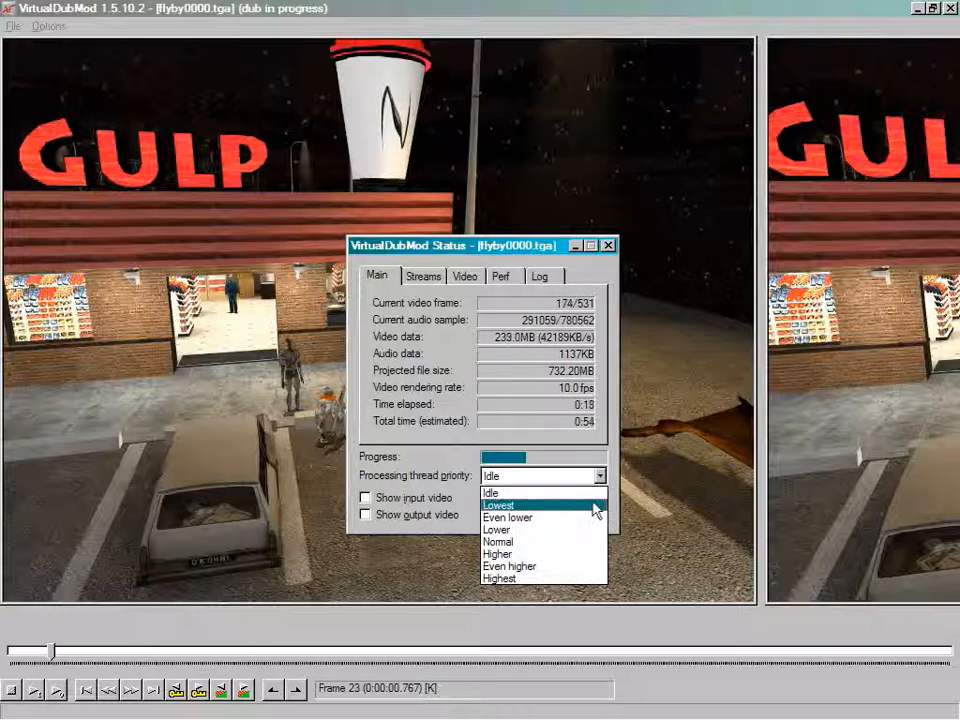
left_click(617, 466)
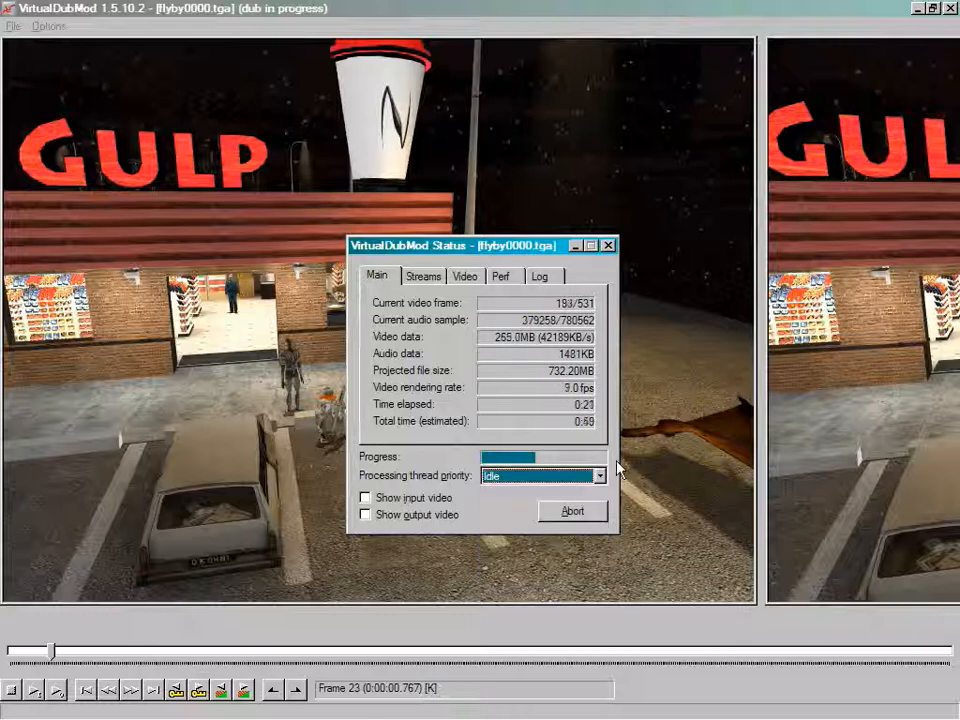